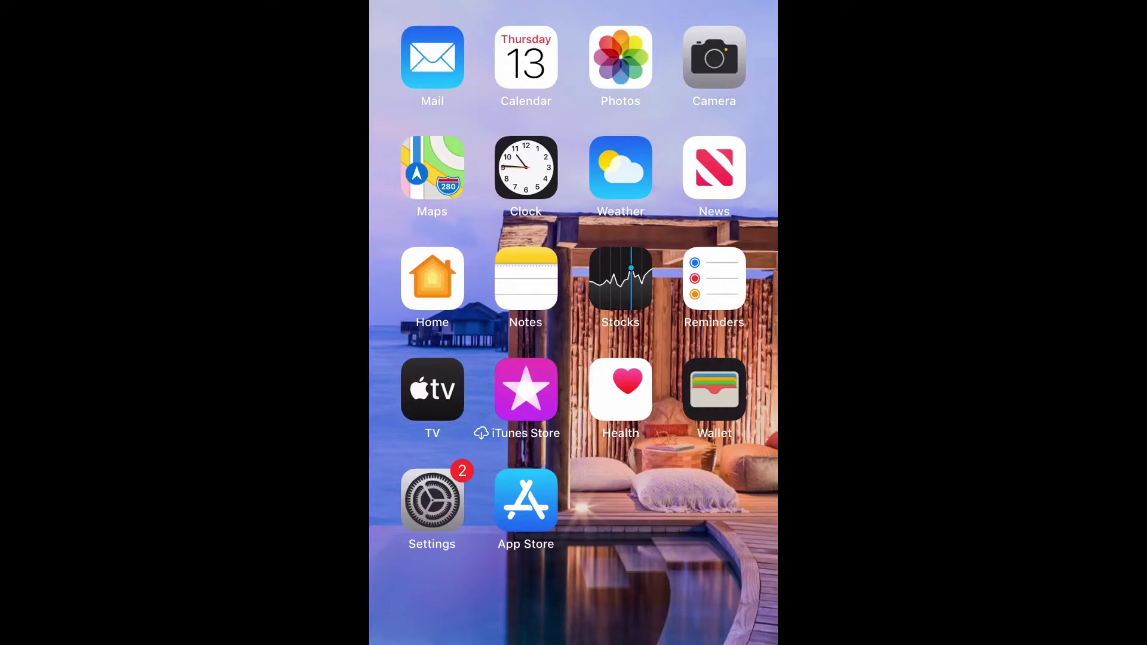
- Open Notes, delete the empty 'Test' note, and return to the notes list
left_click(525, 279)
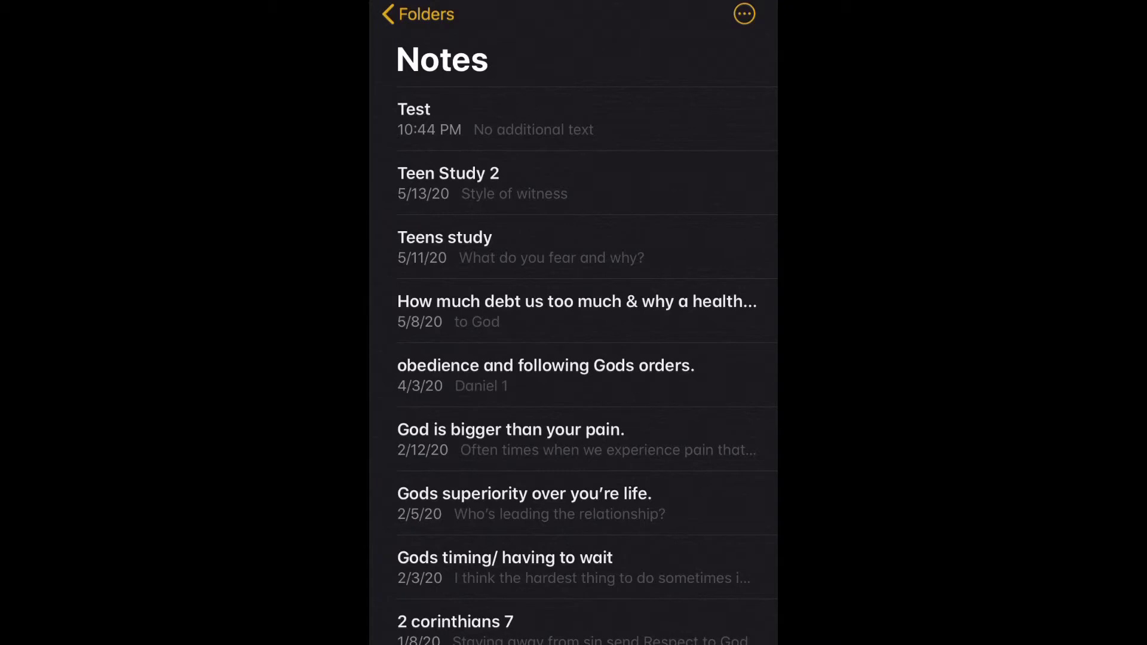
left_click(495, 118)
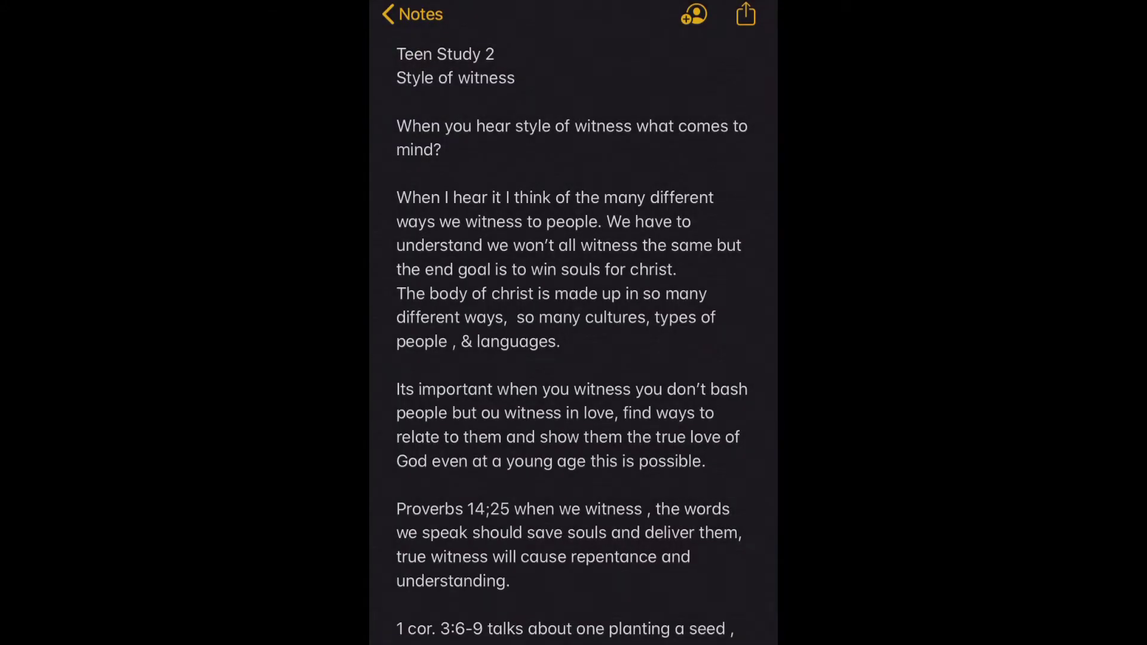
left_click(412, 15)
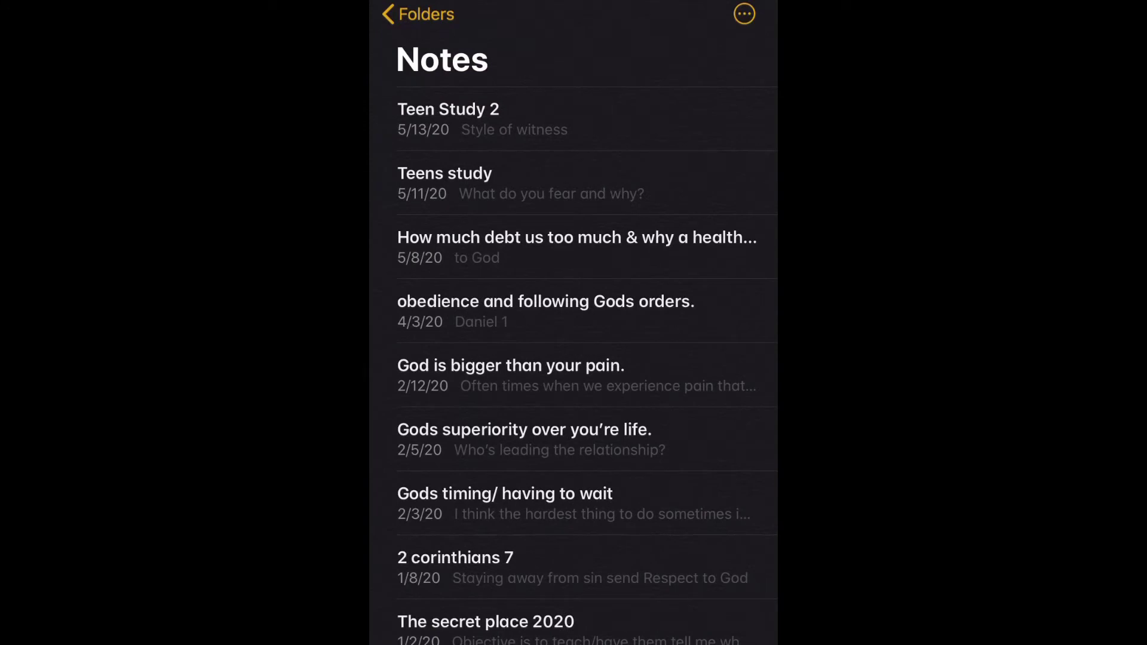
- Go back to Folders and open iCloud's Recently Deleted folder
left_click(419, 14)
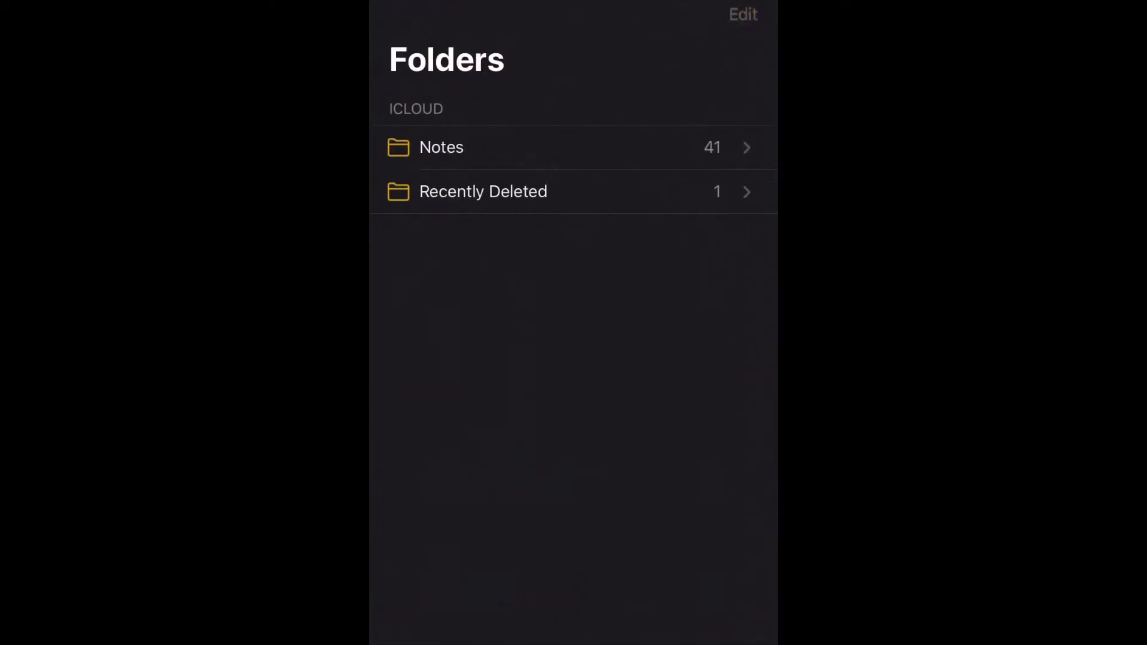
left_click(483, 192)
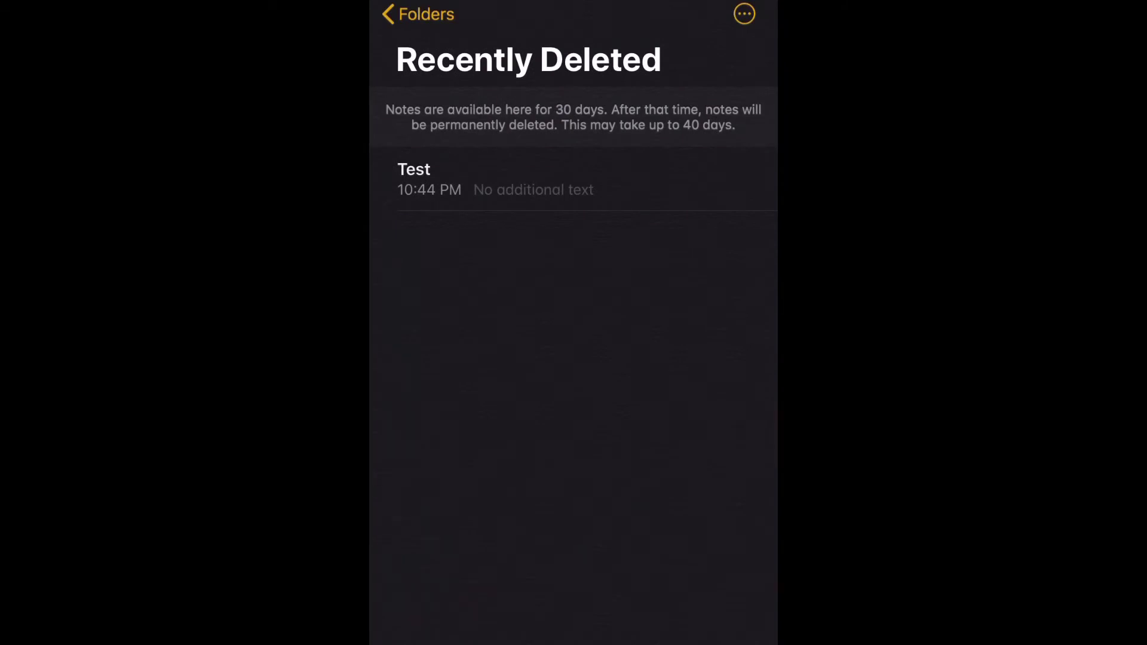
- Move the 'Test' note from Recently Deleted into the iCloud Notes folder
left_click(496, 180)
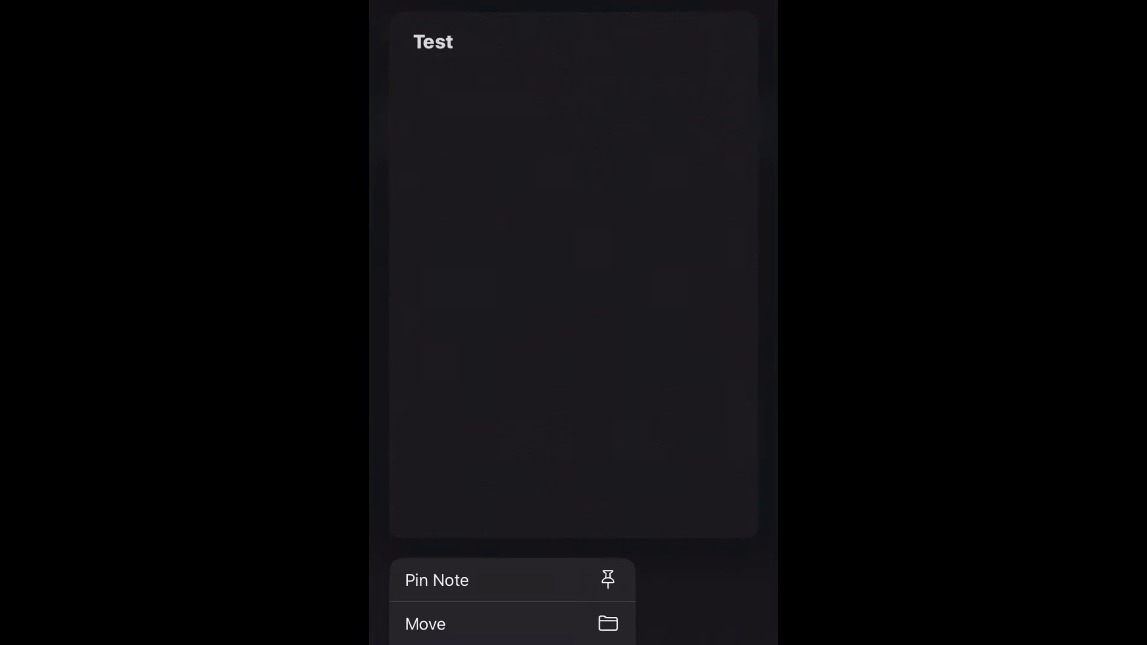
left_click(425, 624)
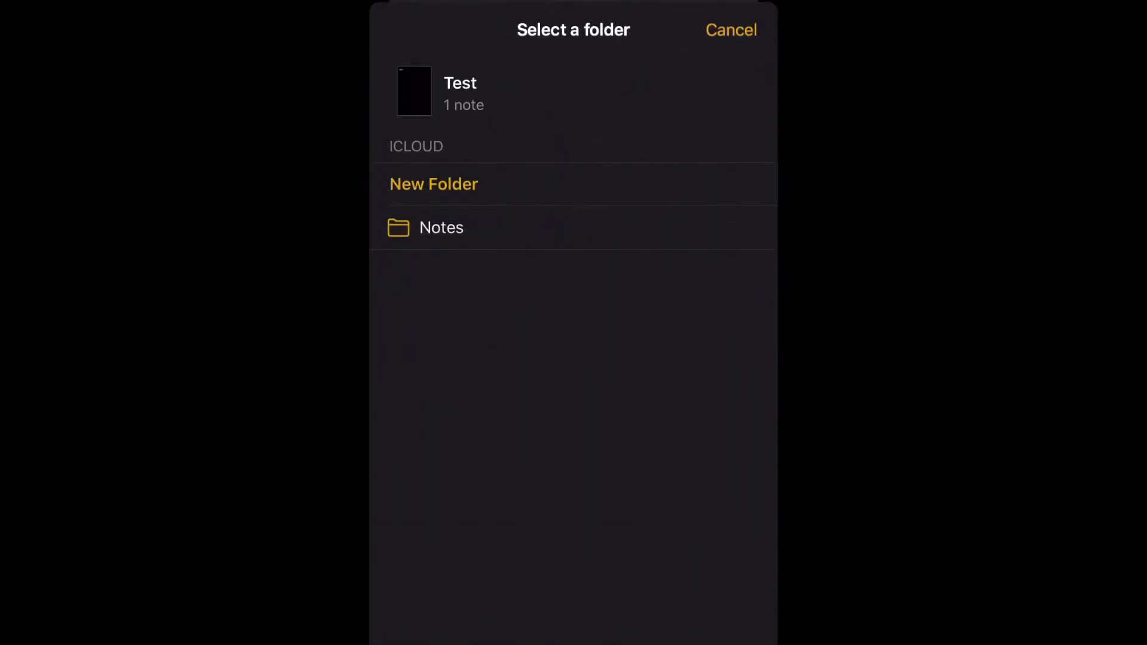
left_click(441, 228)
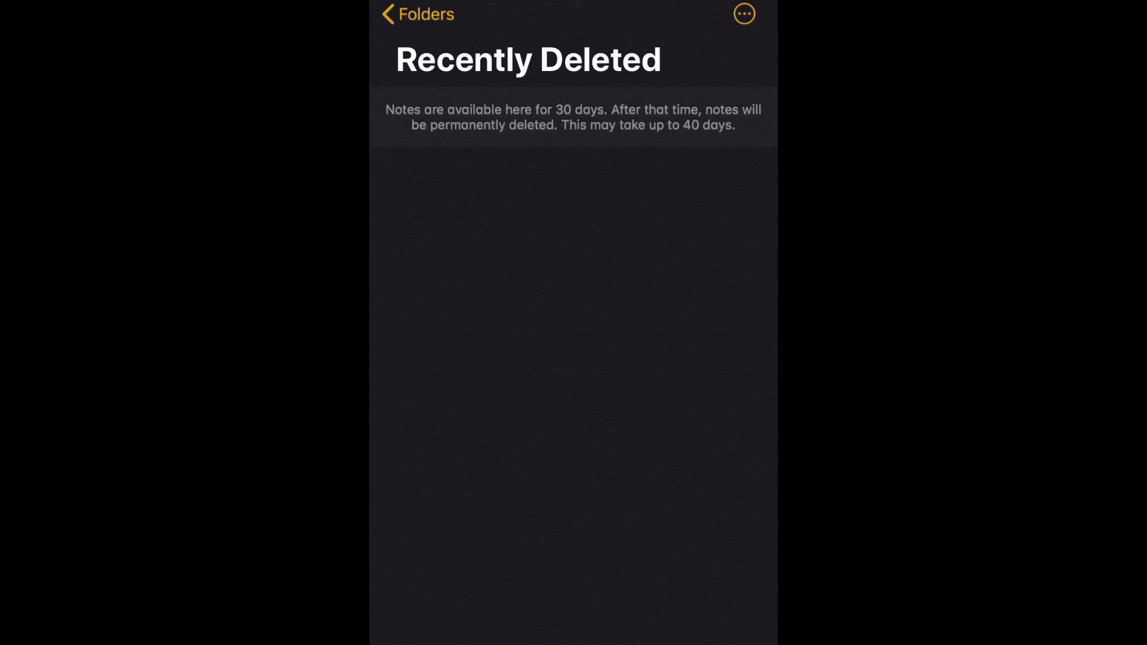
- Confirm 'Test' sits at the top of the Notes folder, then return to Folders
left_click(419, 14)
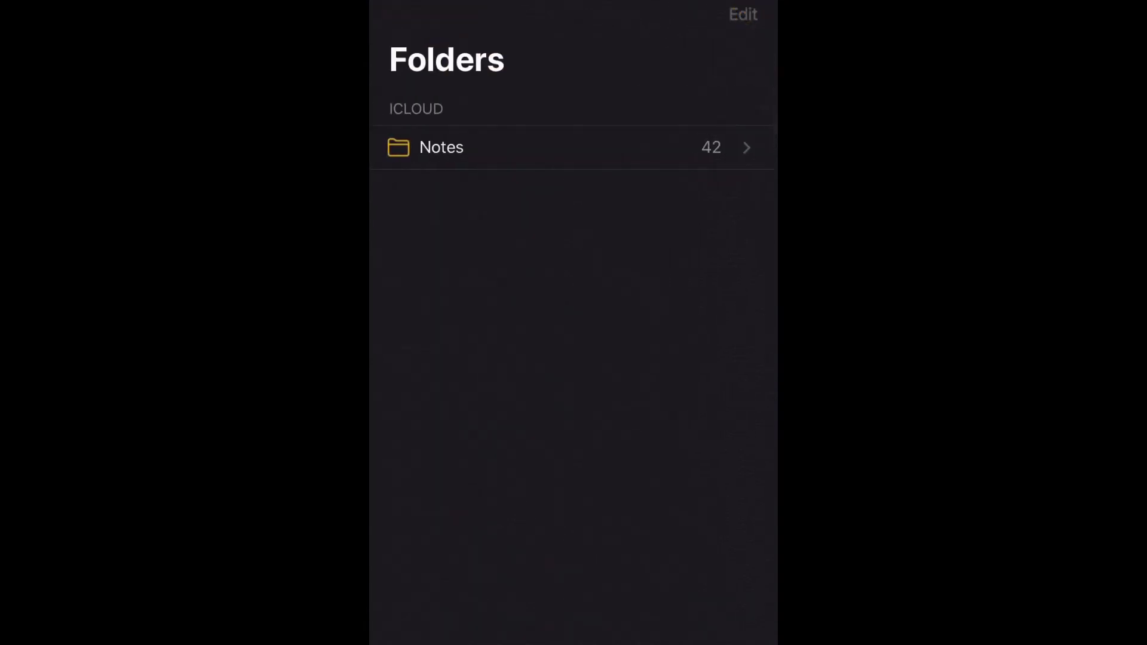
left_click(441, 147)
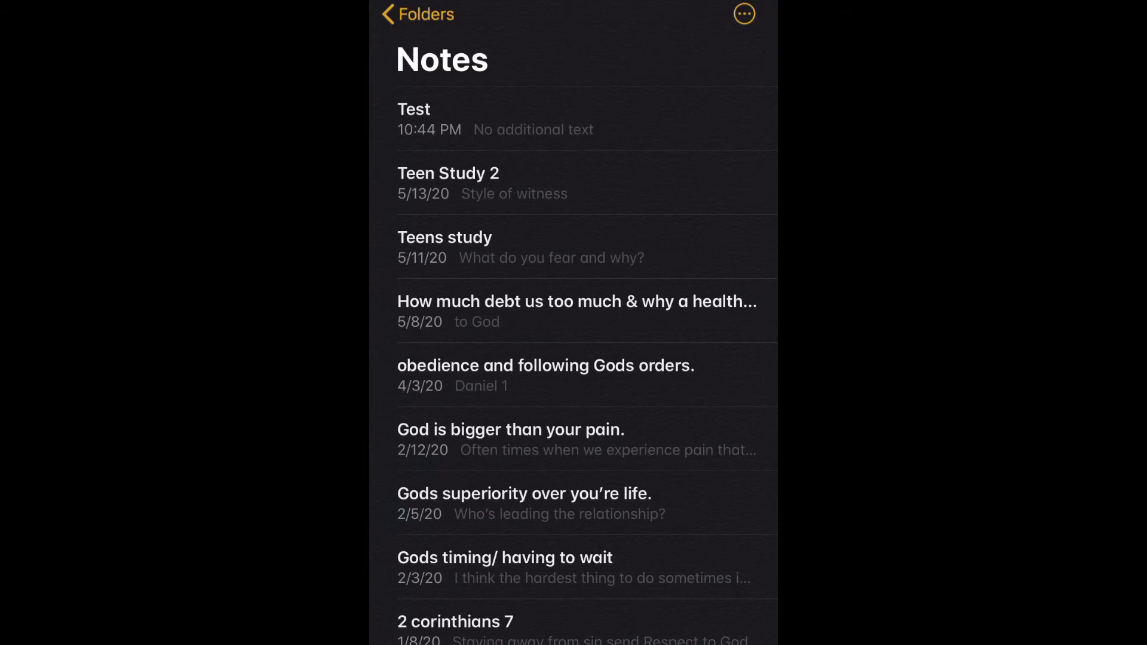
left_click(418, 14)
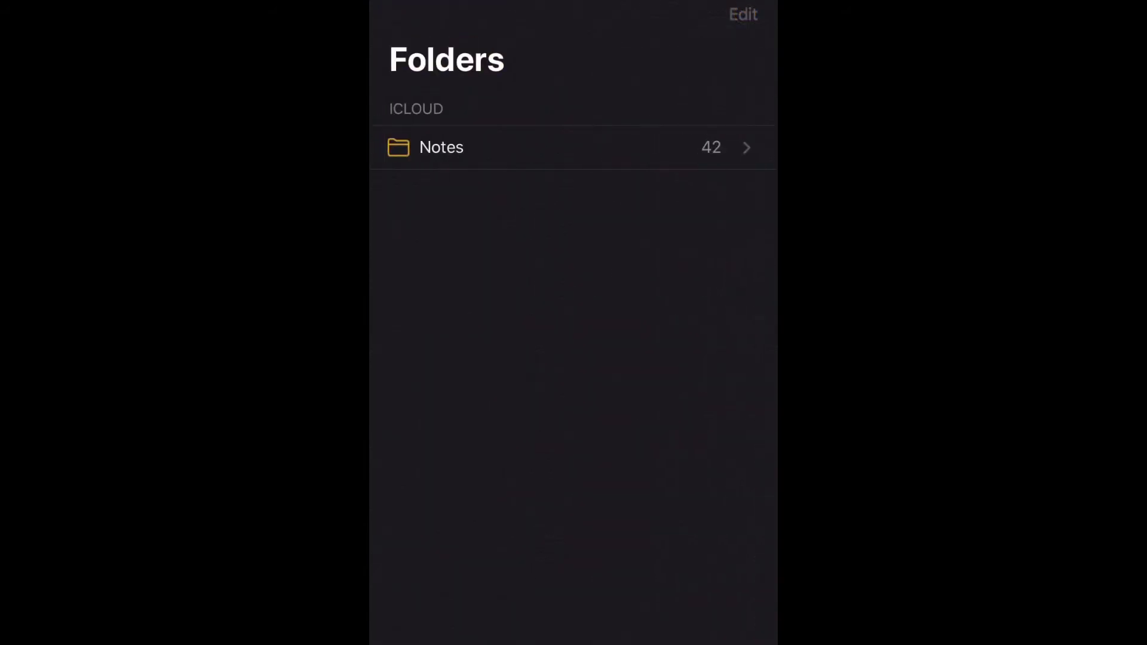